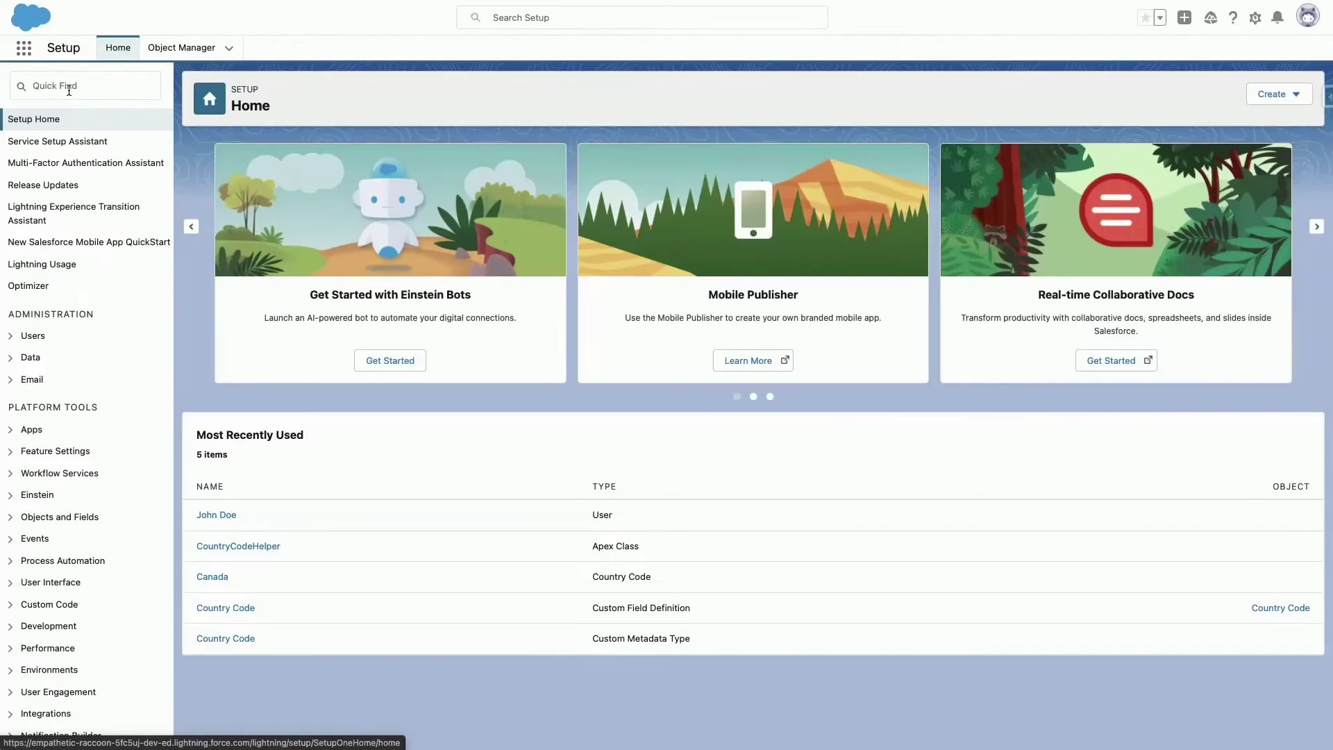
Create a new, inactive lead assignment rule named 'NewRule'.
{"action": "left_click", "coordinate": [73, 86]}
{"action": "type", "text": "Assign"}
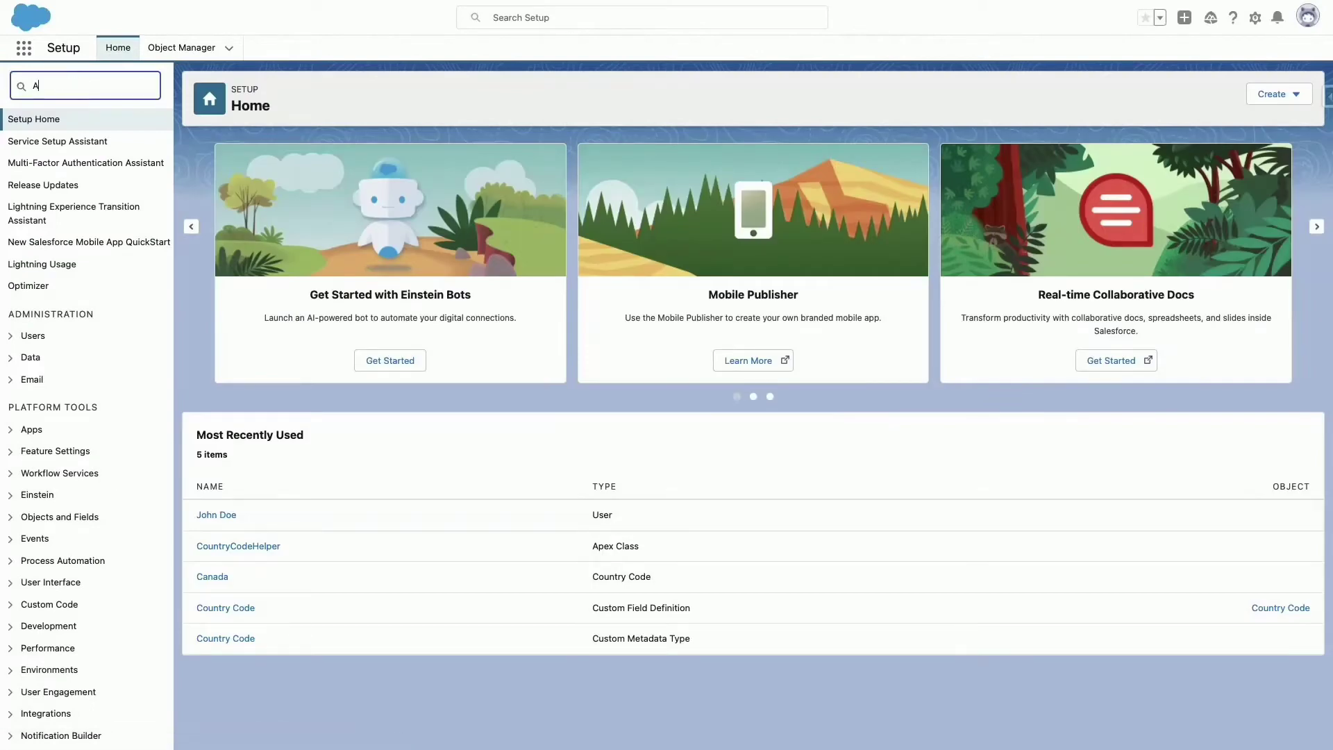
{"action": "left_click", "coordinate": [90, 162]}
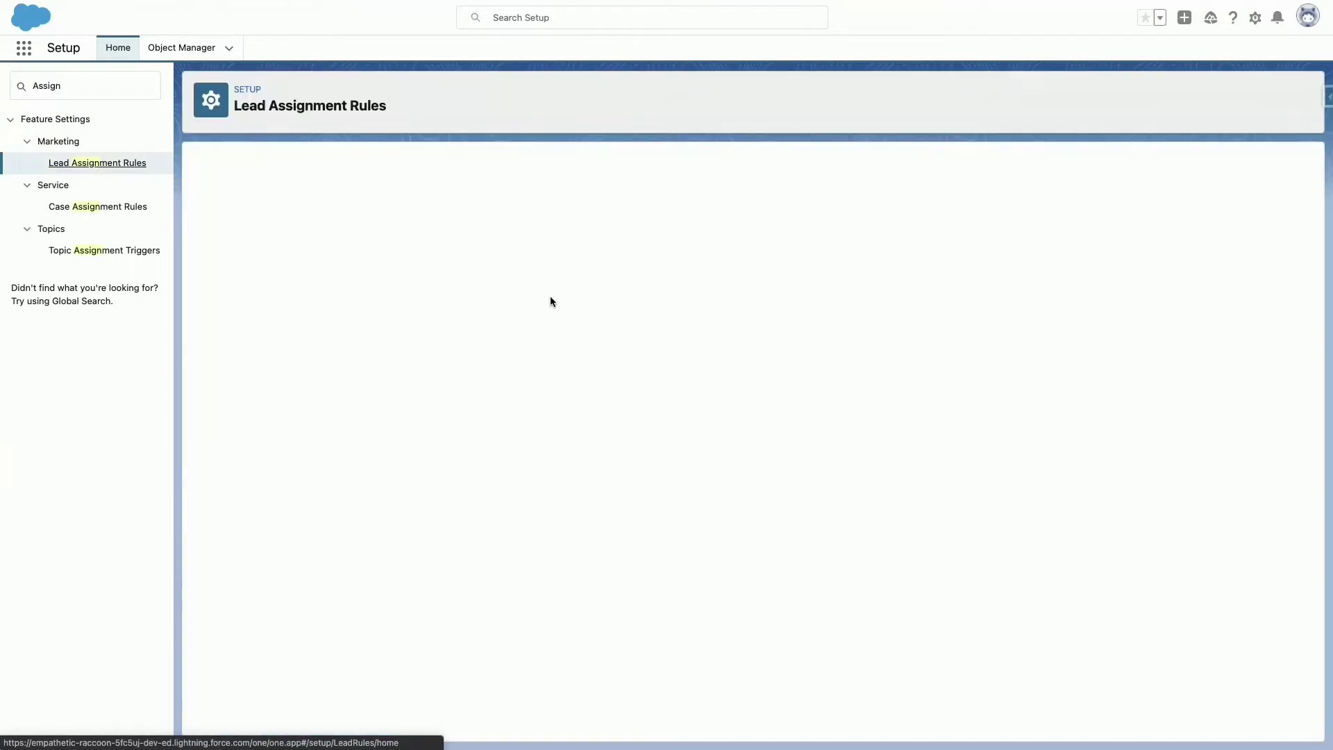
{"action": "left_click", "coordinate": [549, 238]}
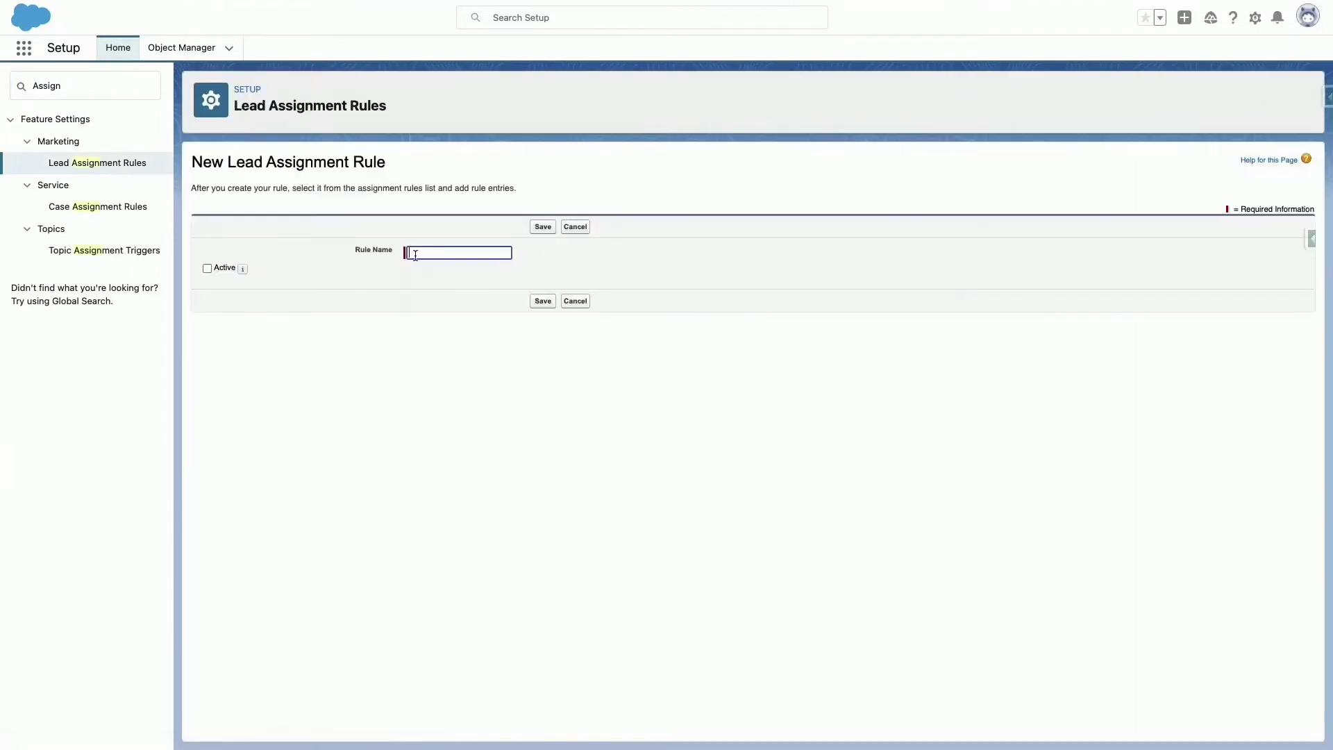
{"action": "type", "text": "NewRule"}
{"action": "left_click", "coordinate": [543, 303]}
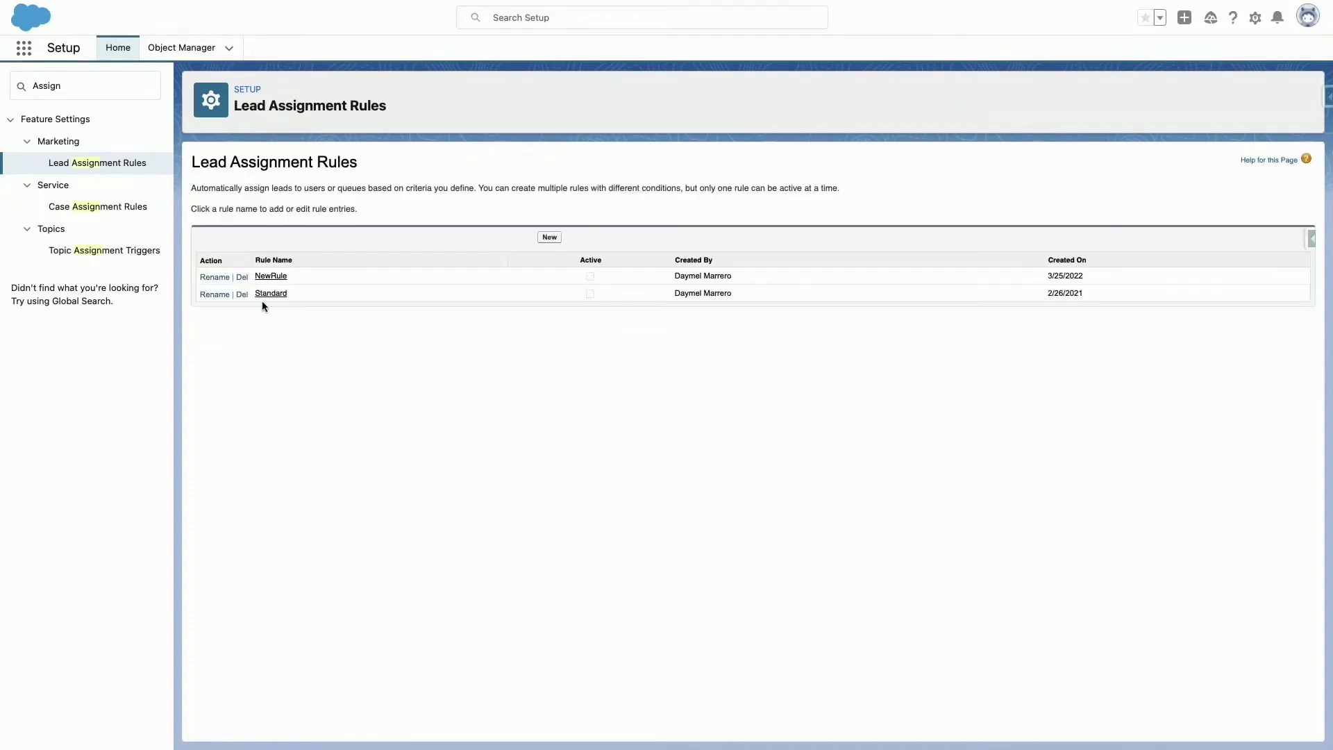
Open the NewRule details and start adding a rule entry.
{"action": "left_click", "coordinate": [274, 283]}
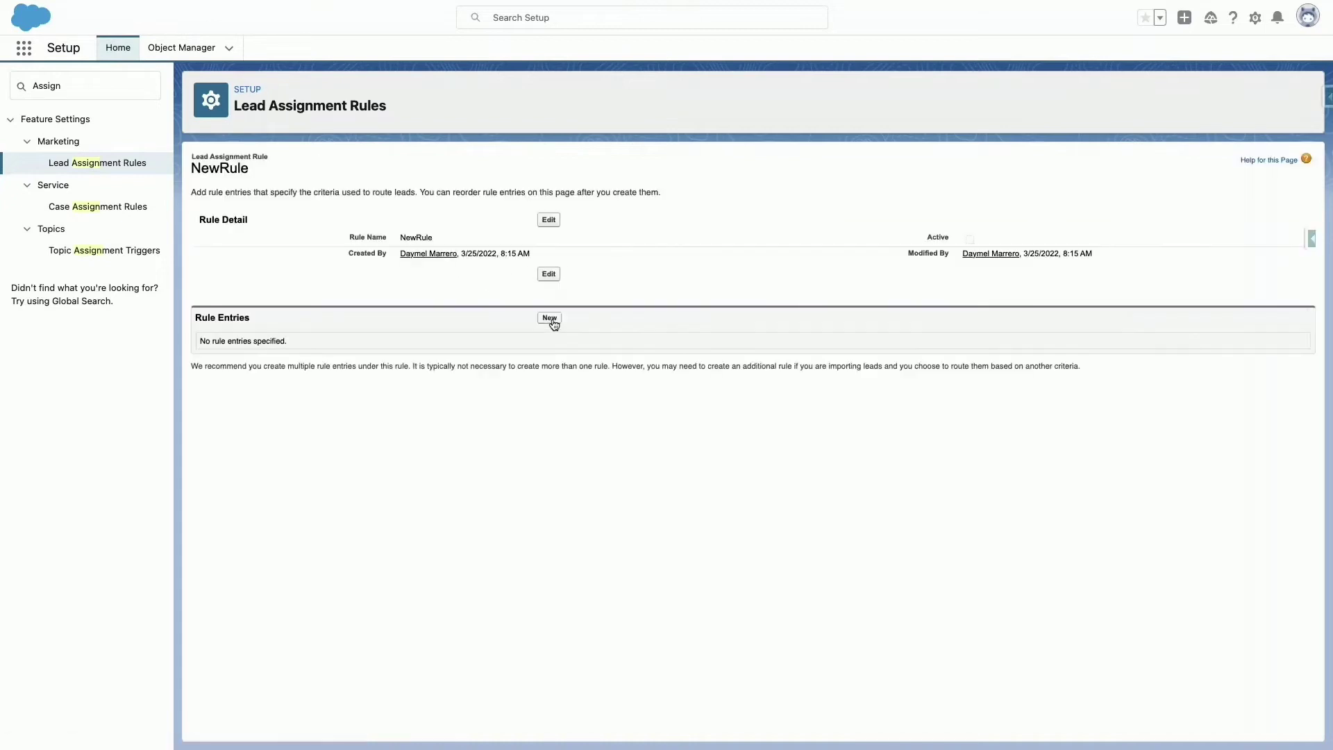
{"action": "left_click", "coordinate": [552, 322]}
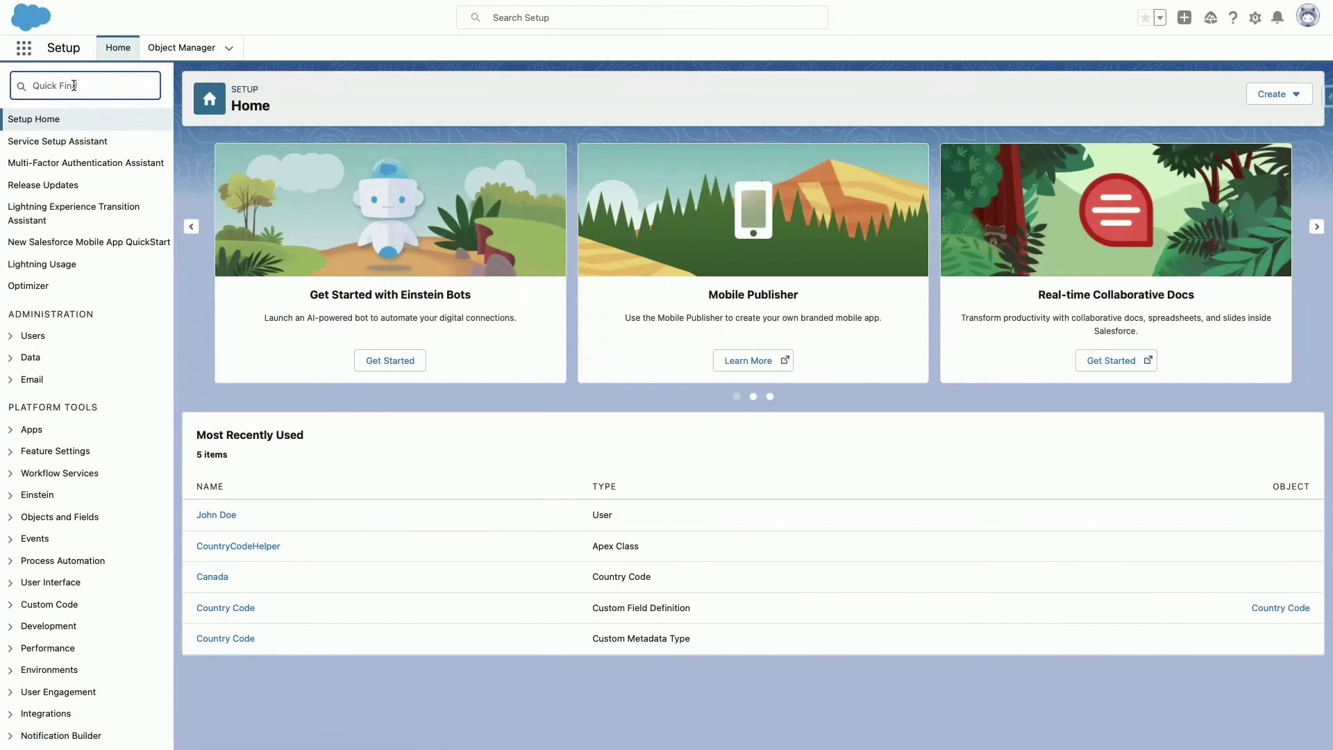
Create an active lead assignment rule named 'Industry Rule' and open its detail page.
{"action": "type", "text": "Lead A"}
{"action": "left_click", "coordinate": [102, 167]}
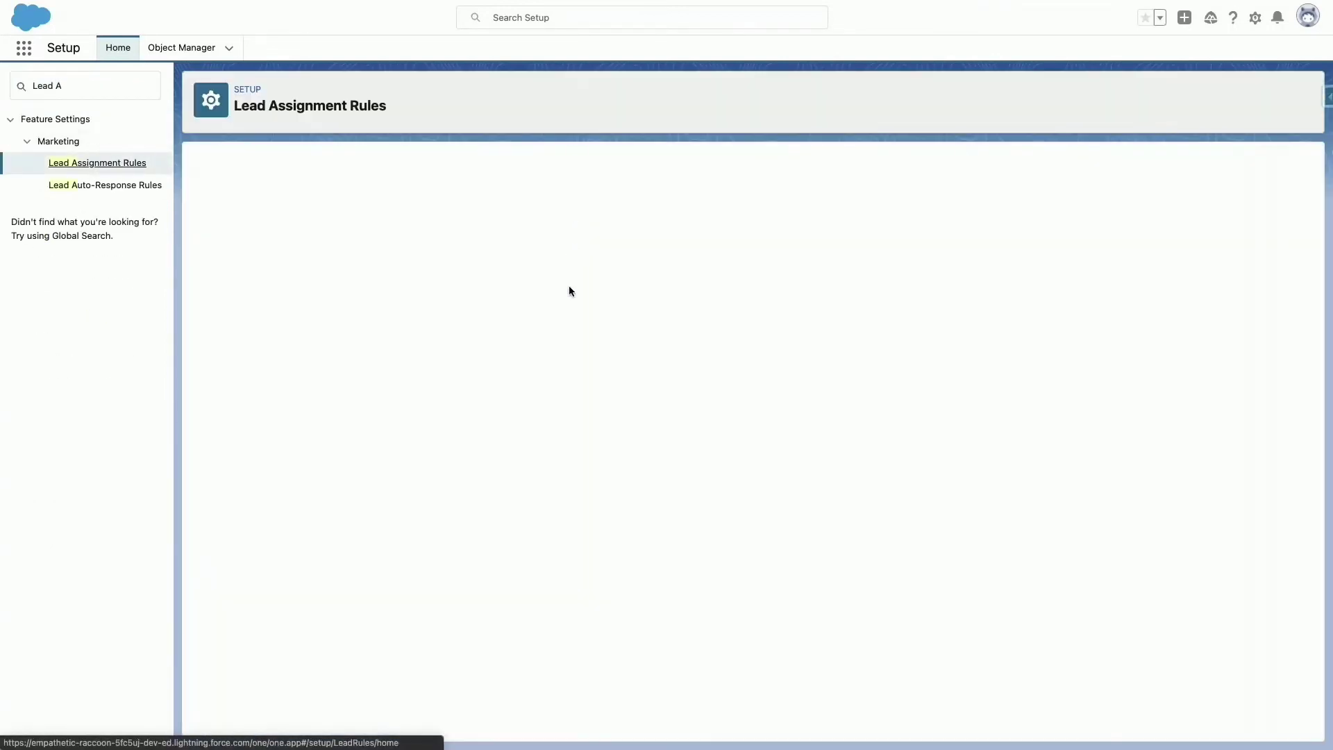
{"action": "left_click", "coordinate": [544, 236]}
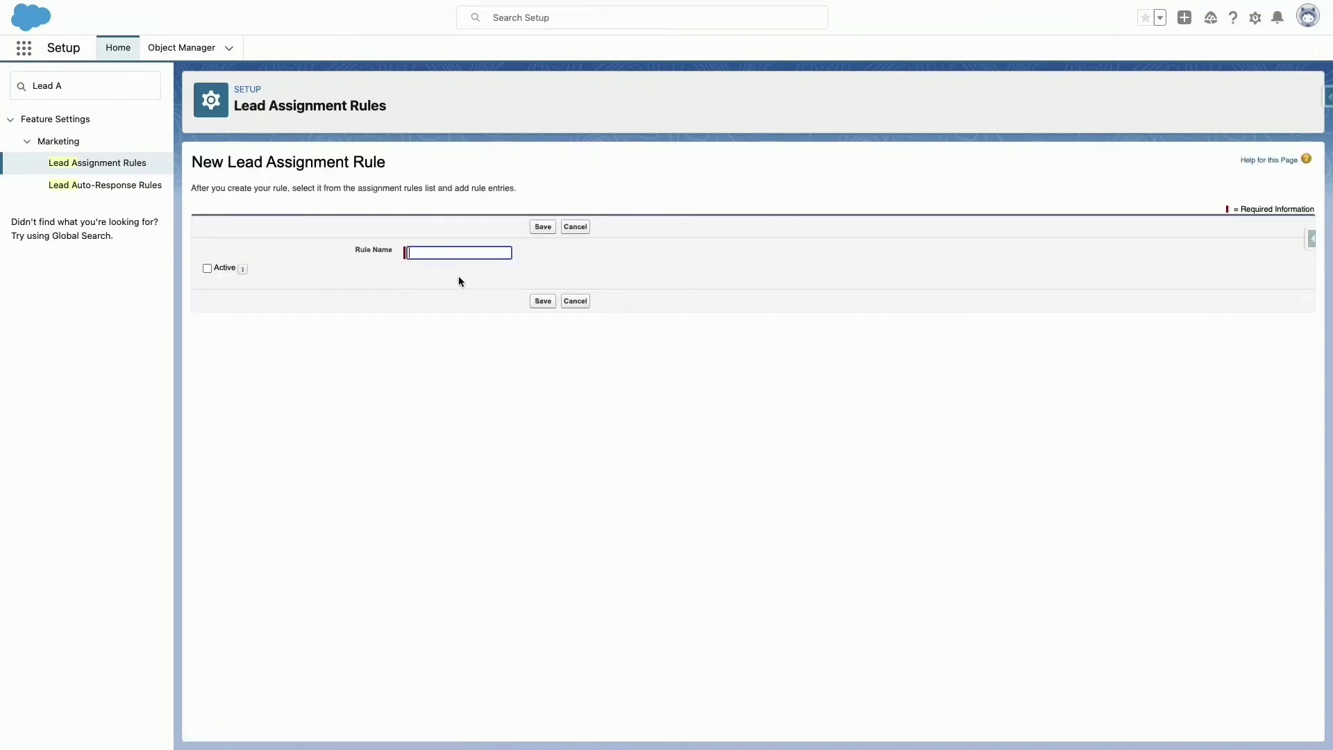
{"action": "left_click", "coordinate": [458, 252]}
{"action": "type", "text": "Industry"}
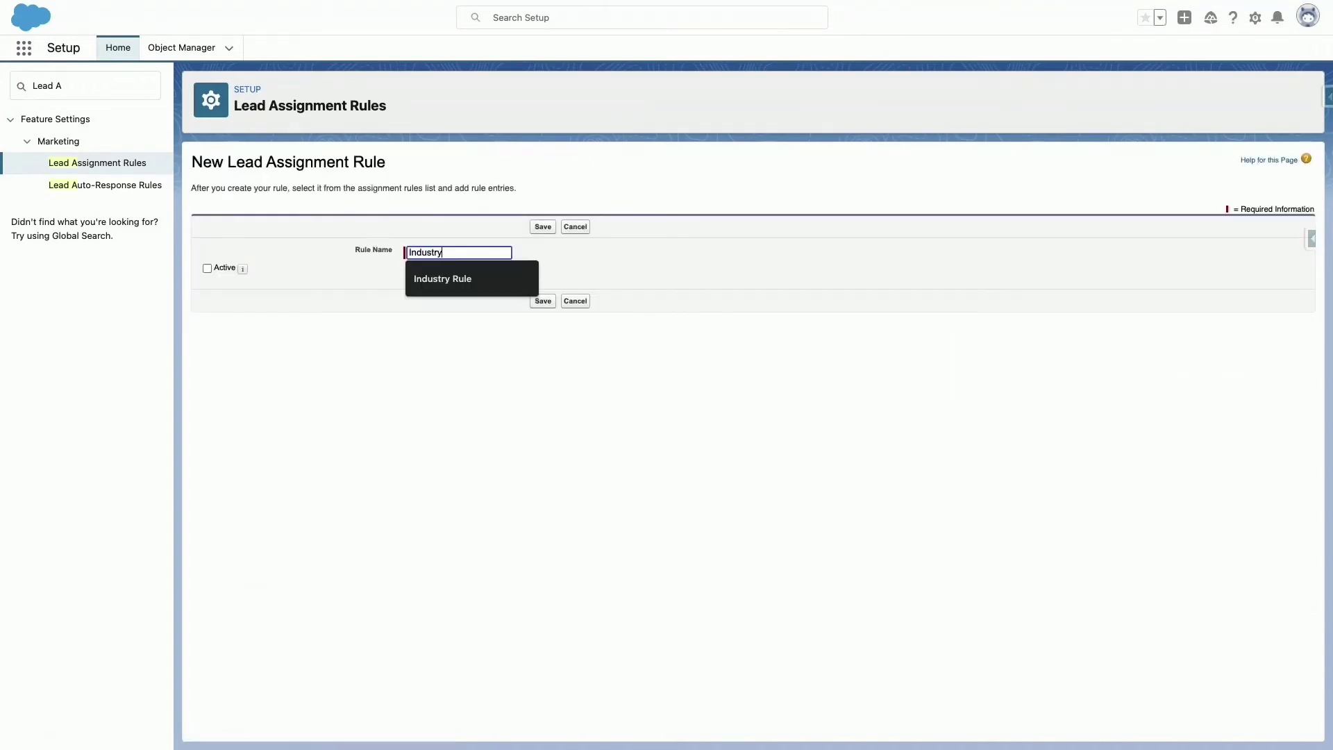
{"action": "left_click", "coordinate": [464, 278]}
{"action": "left_click", "coordinate": [207, 267]}
{"action": "left_click", "coordinate": [540, 303]}
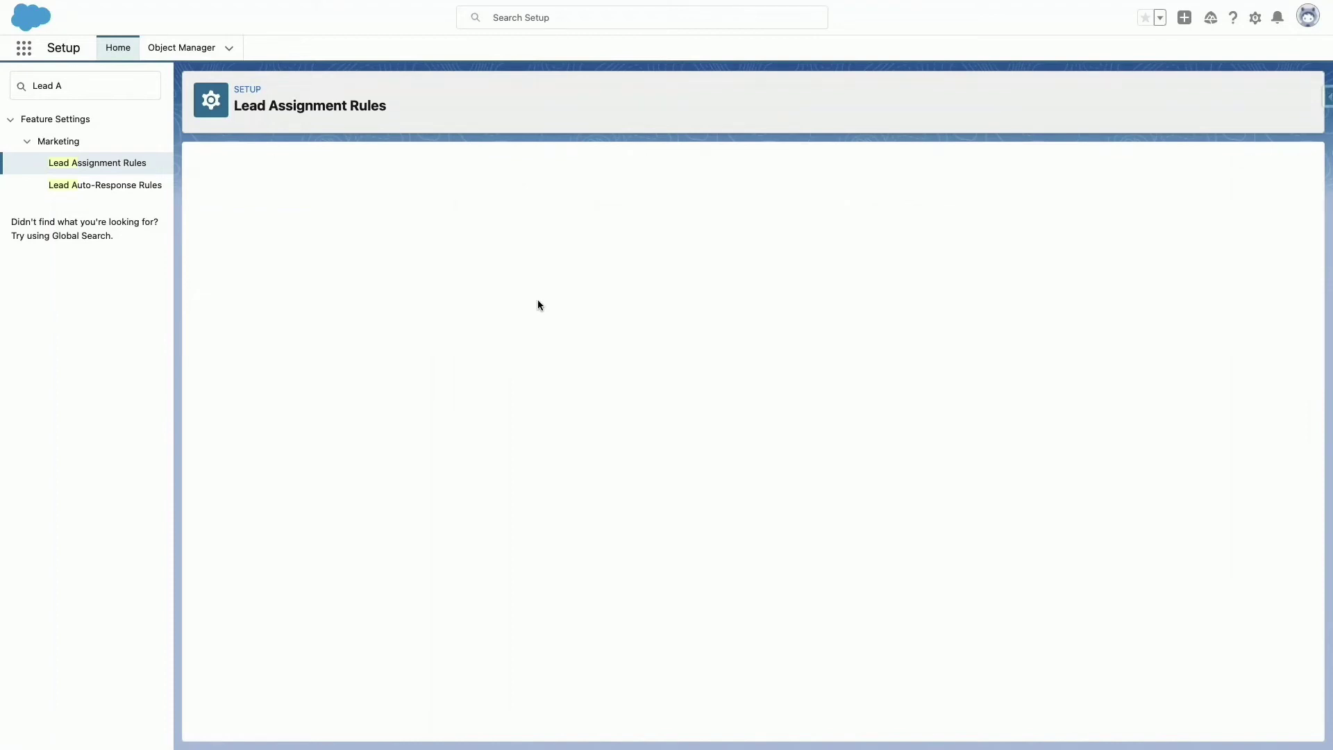
{"action": "left_click", "coordinate": [267, 272]}
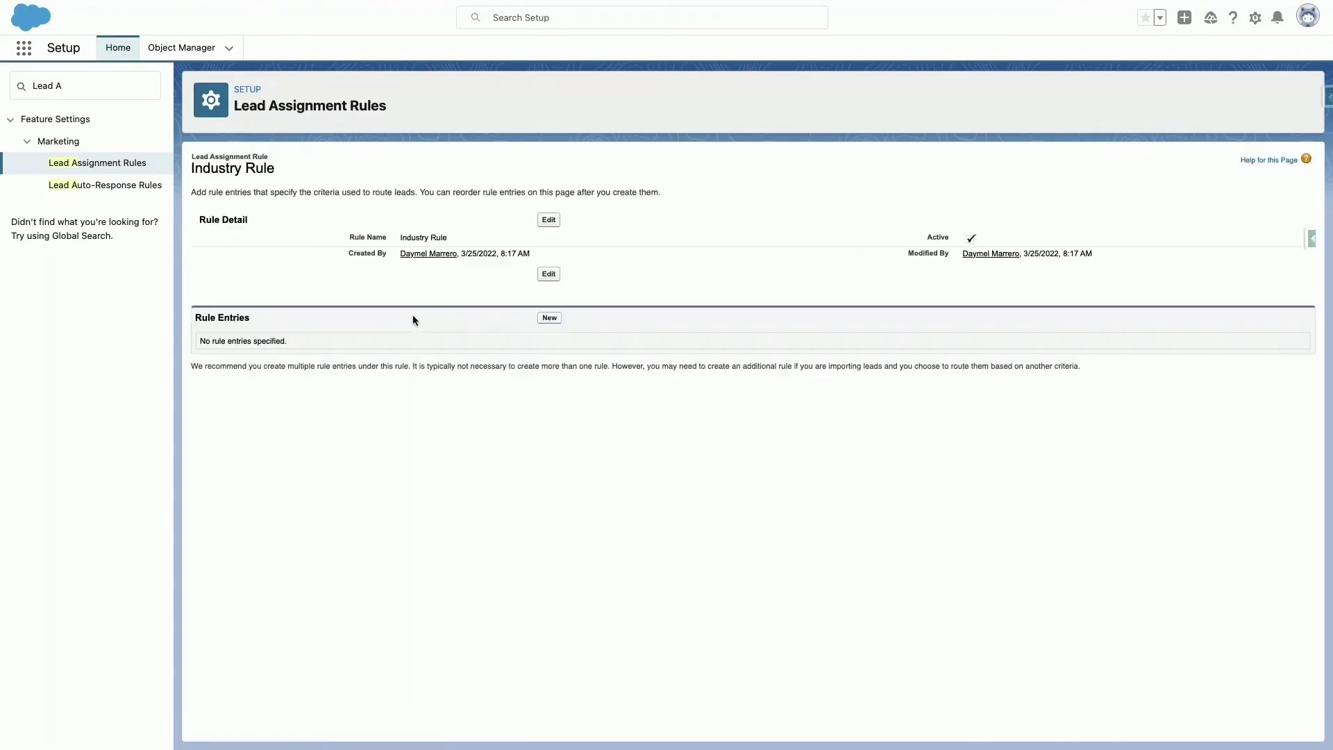
Add rule entry 1: Lead: Industry equals Banking, assigned to the chosen user.
{"action": "left_click", "coordinate": [538, 318]}
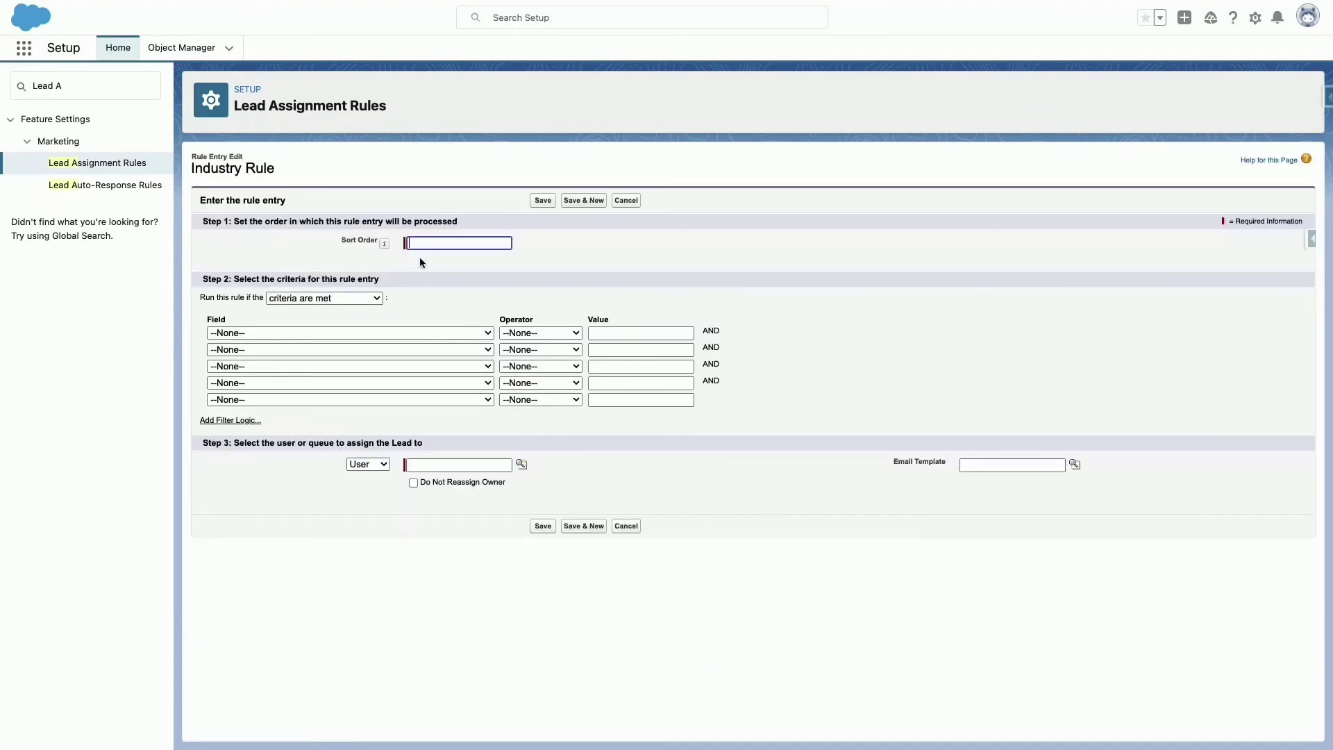
{"action": "left_click", "coordinate": [438, 244]}
{"action": "type", "text": "1"}
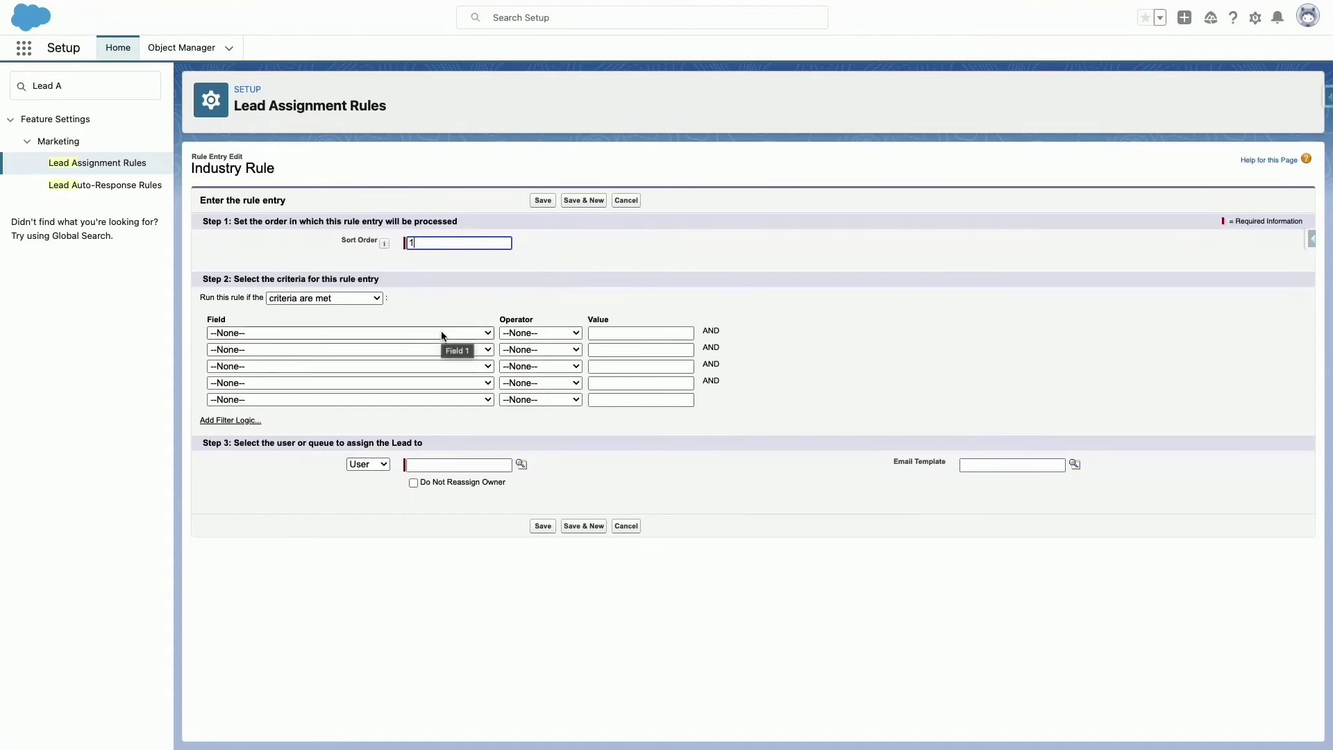
{"action": "left_click", "coordinate": [443, 334]}
{"action": "scroll", "coordinate": [362, 533], "scroll_direction": "down", "scroll_amount": 5}
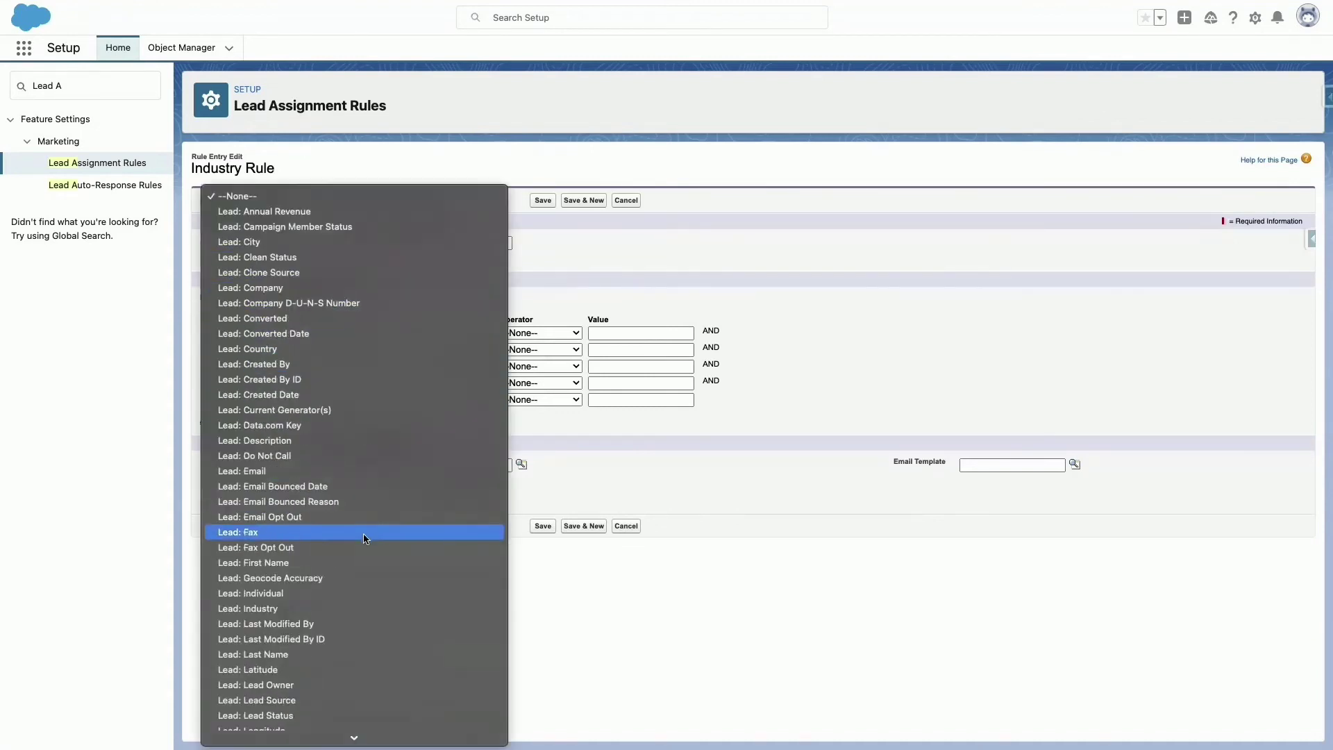
{"action": "left_click", "coordinate": [351, 577]}
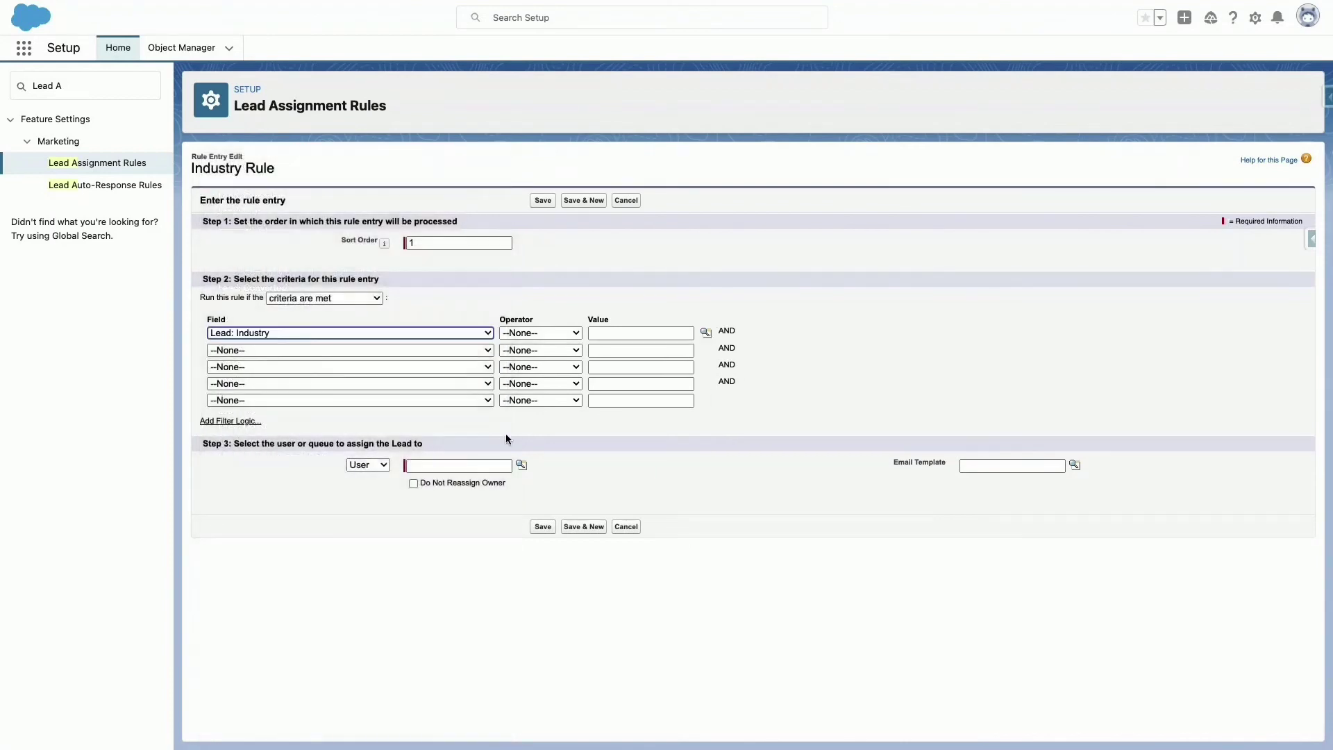
{"action": "left_click", "coordinate": [552, 334]}
{"action": "left_click", "coordinate": [548, 348]}
{"action": "left_click", "coordinate": [705, 332]}
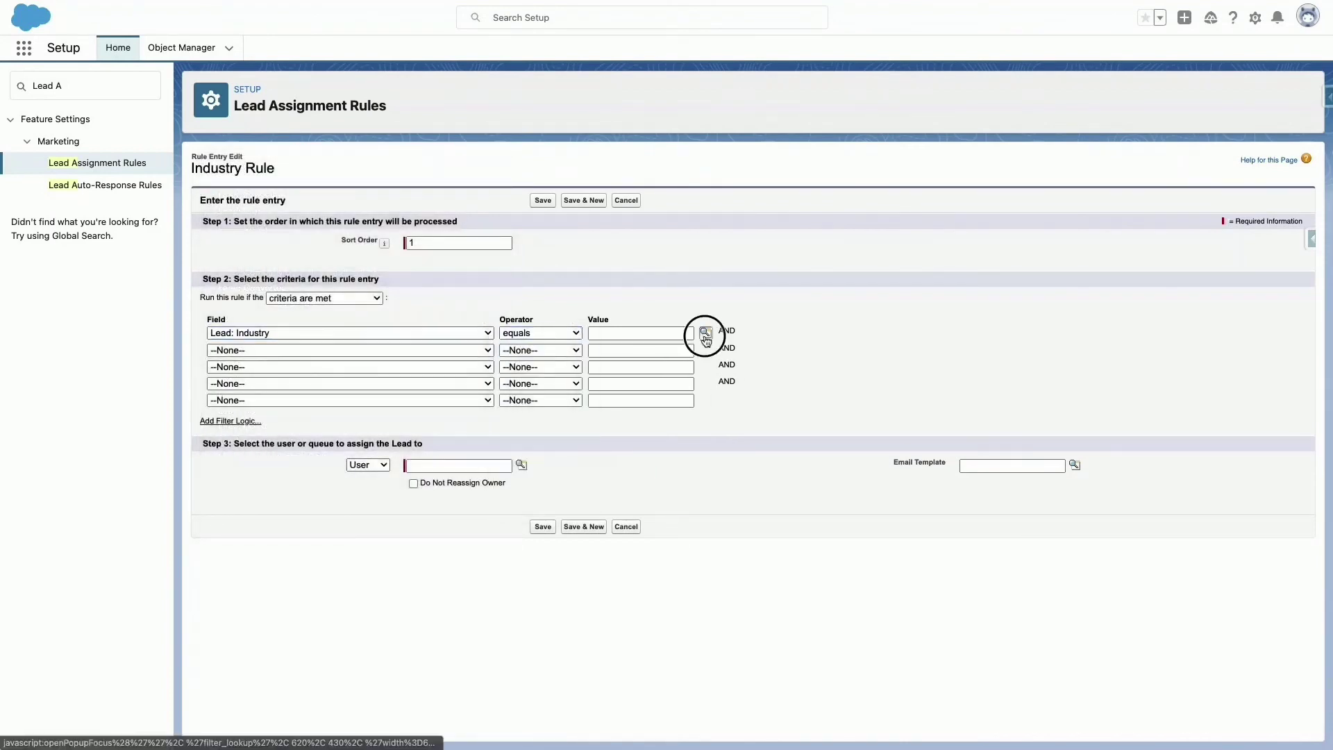
{"action": "left_click", "coordinate": [20, 125]}
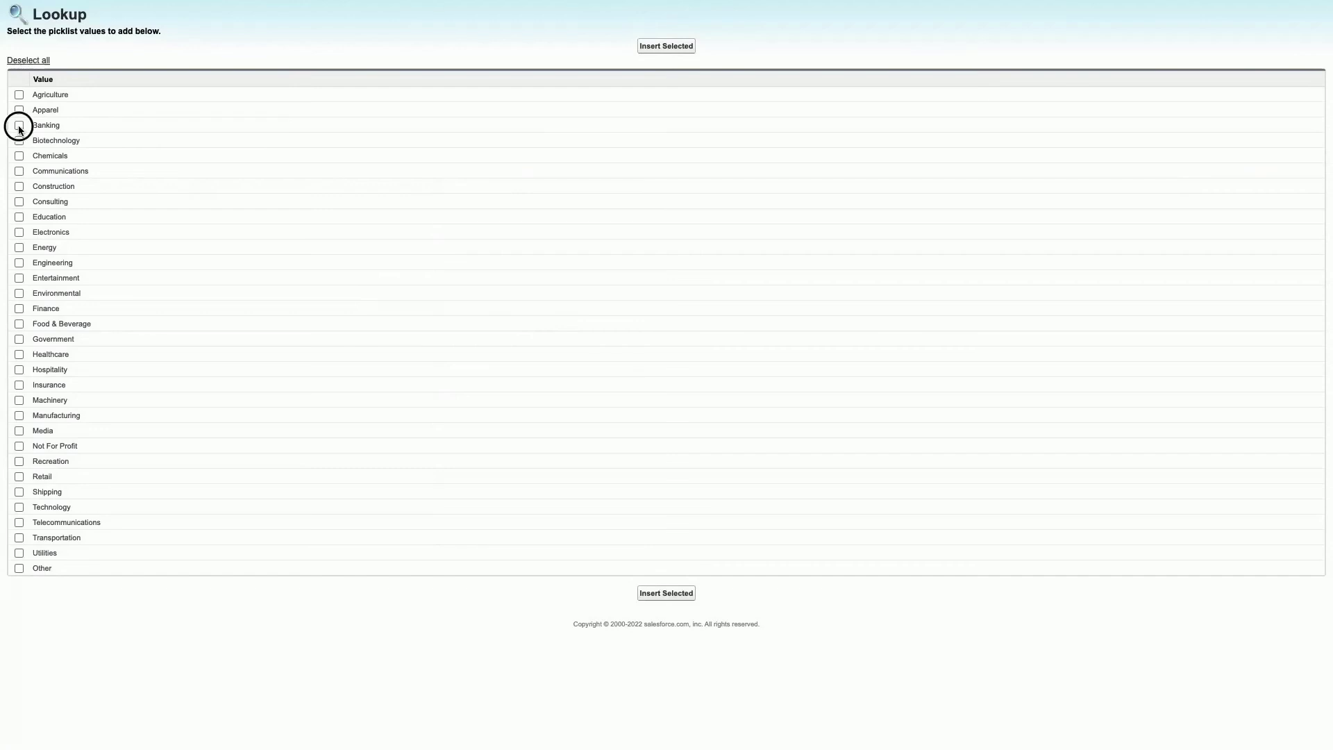
{"action": "left_click", "coordinate": [665, 599]}
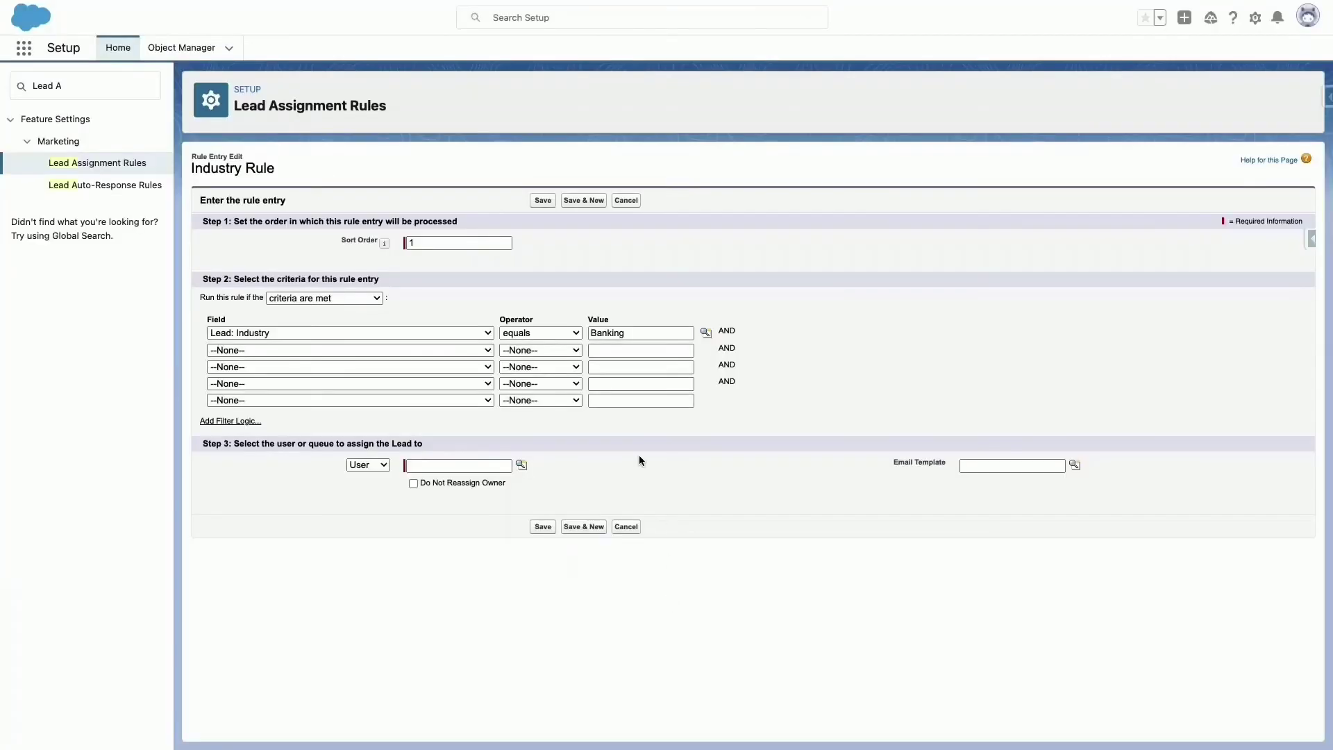
{"action": "left_click", "coordinate": [429, 465]}
{"action": "left_click", "coordinate": [438, 492]}
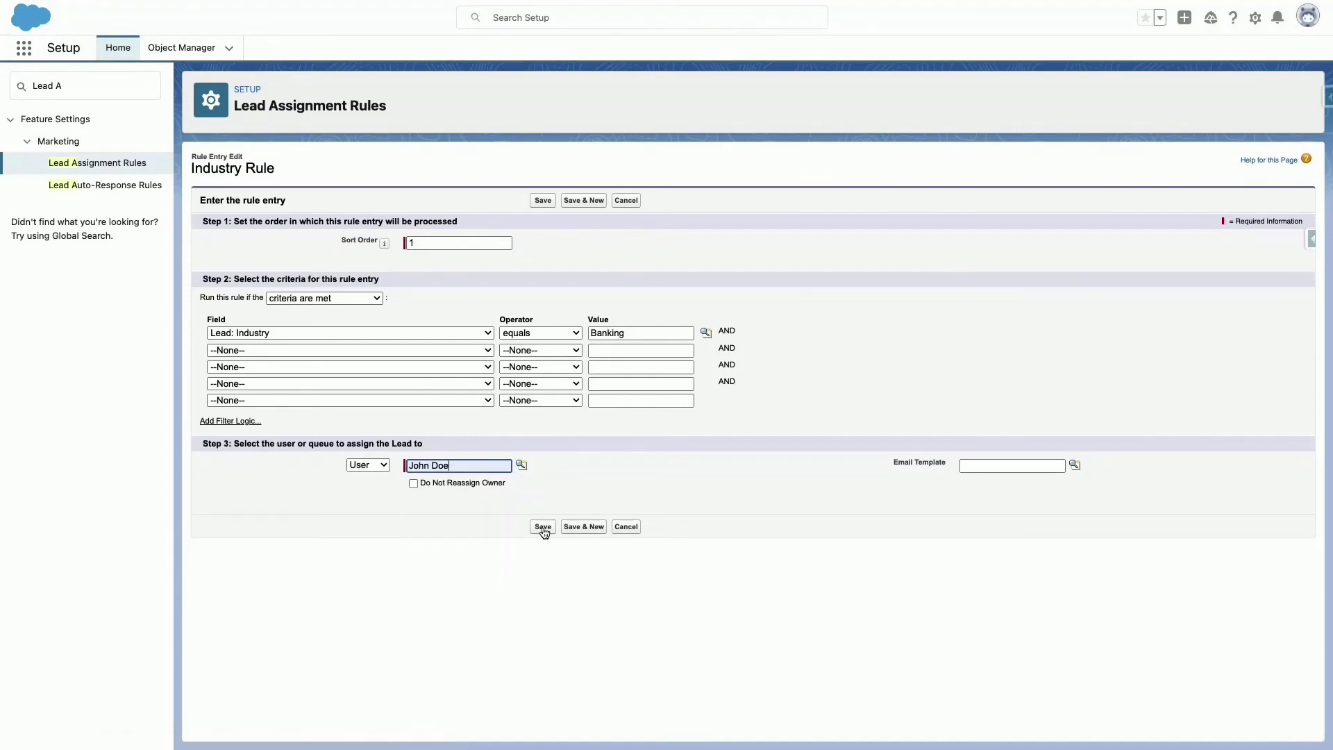
{"action": "left_click", "coordinate": [543, 528]}
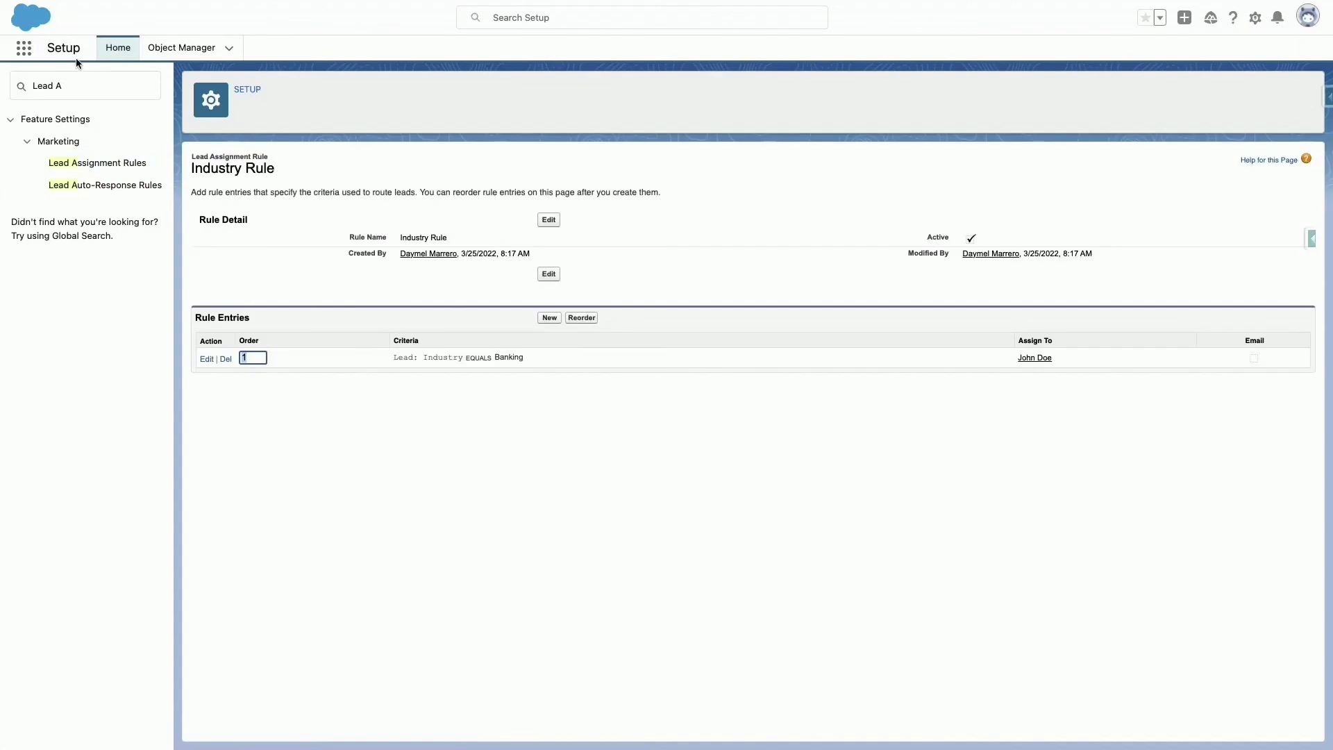
Start a new lead from the Leads list in the Sales app.
{"action": "left_click", "coordinate": [24, 47]}
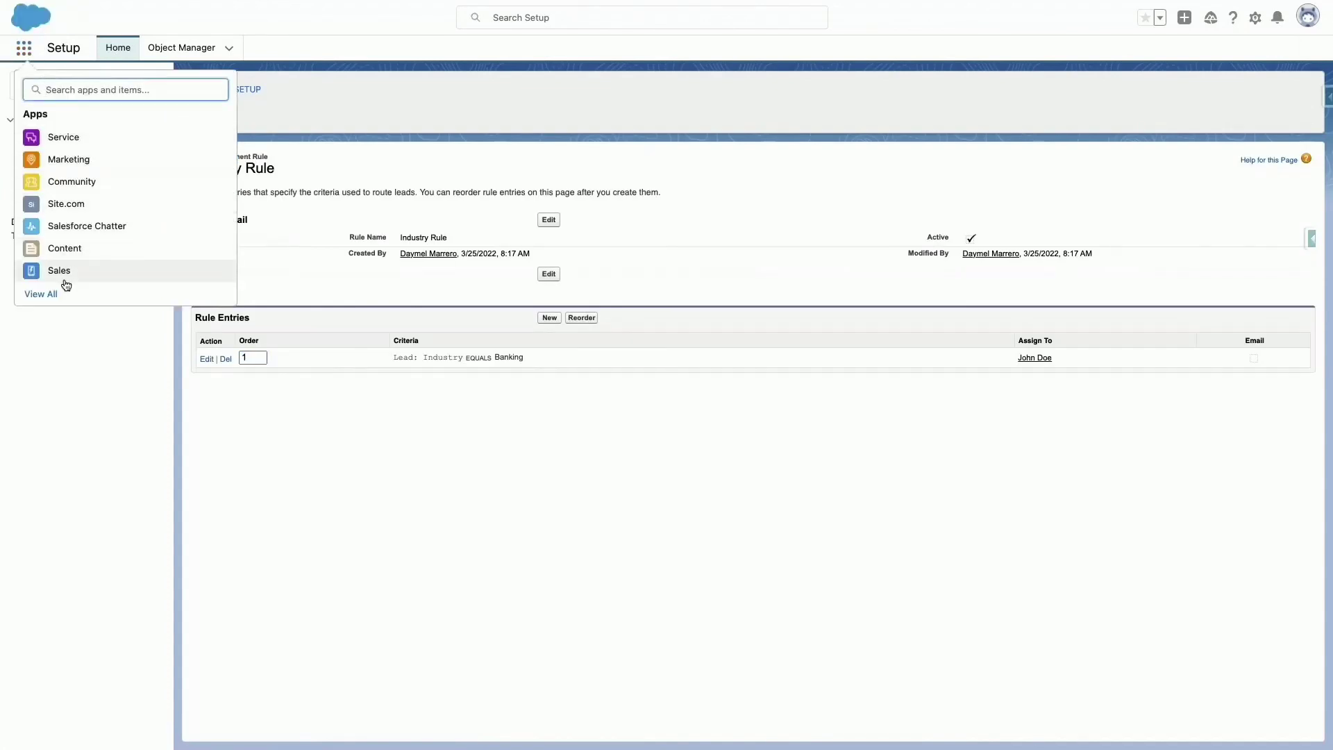
{"action": "left_click", "coordinate": [65, 272]}
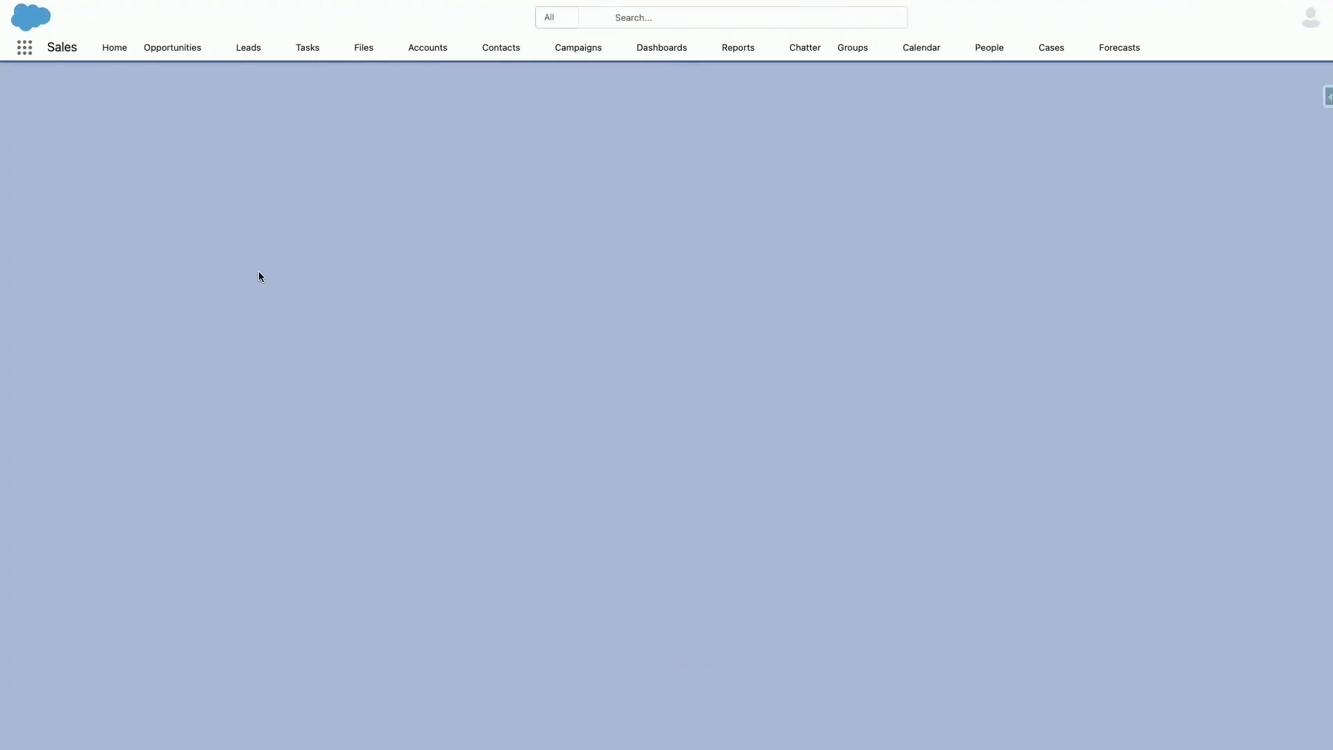
{"action": "left_click", "coordinate": [248, 49]}
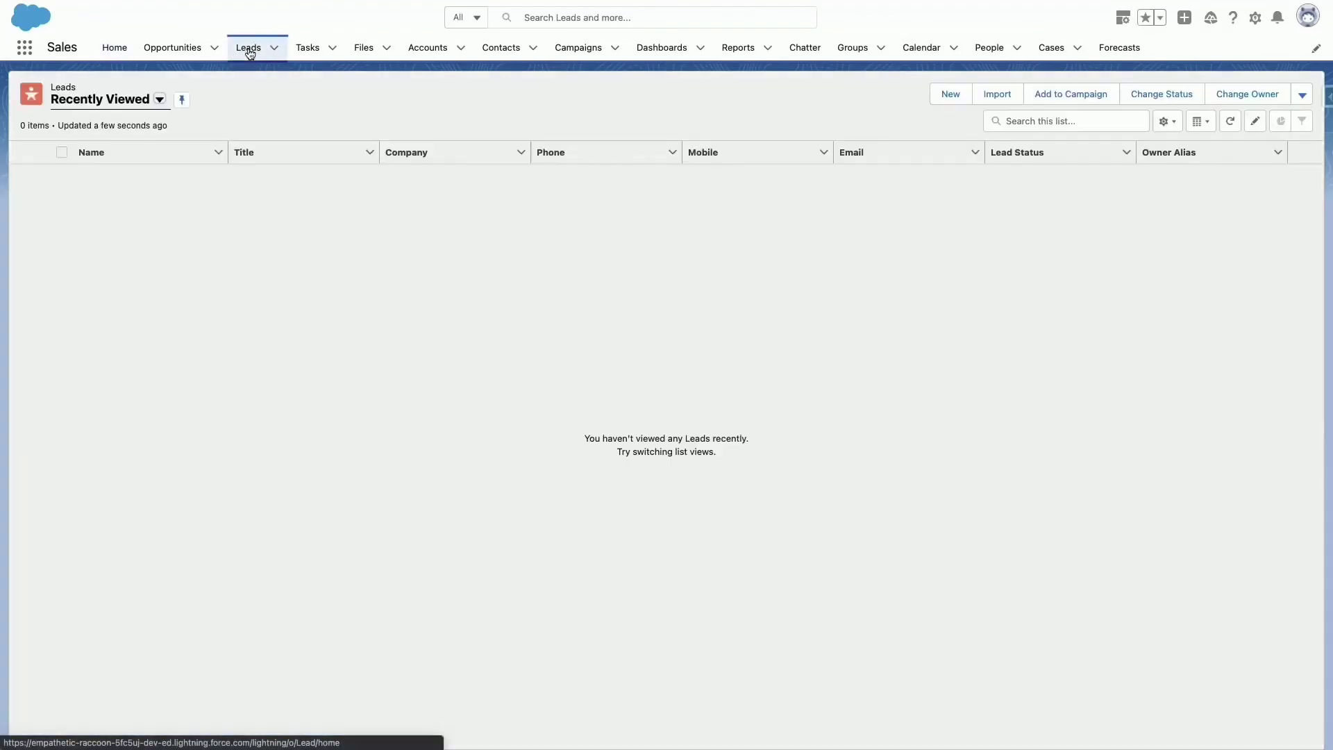
{"action": "left_click", "coordinate": [957, 102]}
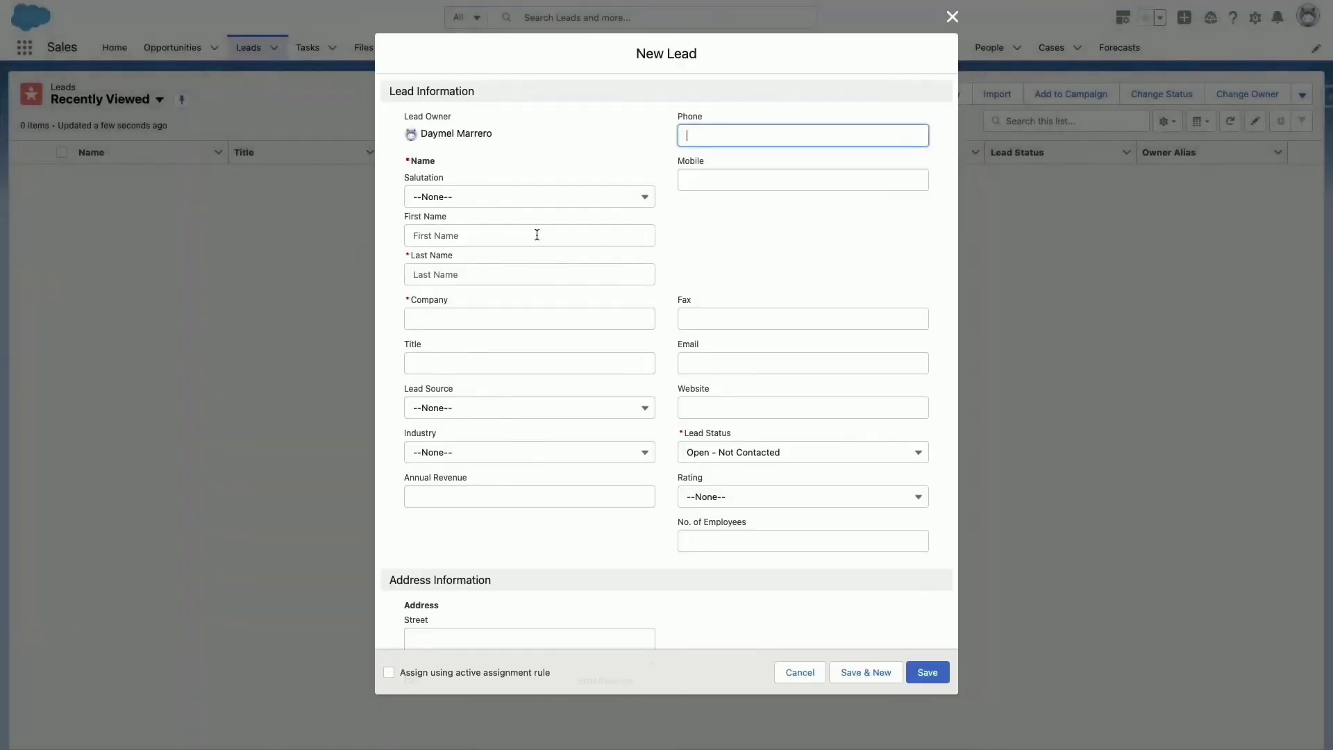
Save a lead with the lead's name, company Bank, industry Banking, owner set by the active assignment rule.
{"action": "left_click", "coordinate": [537, 235]}
{"action": "key", "text": "Tab"}
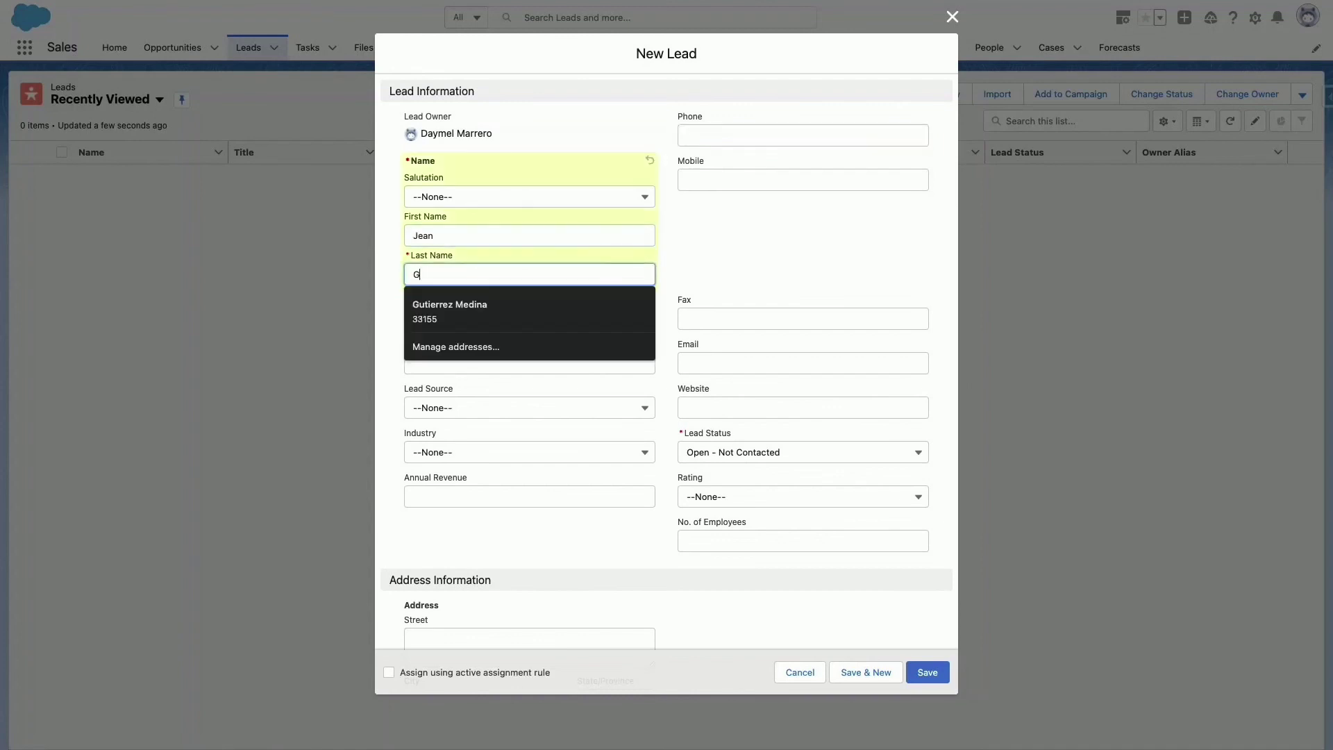
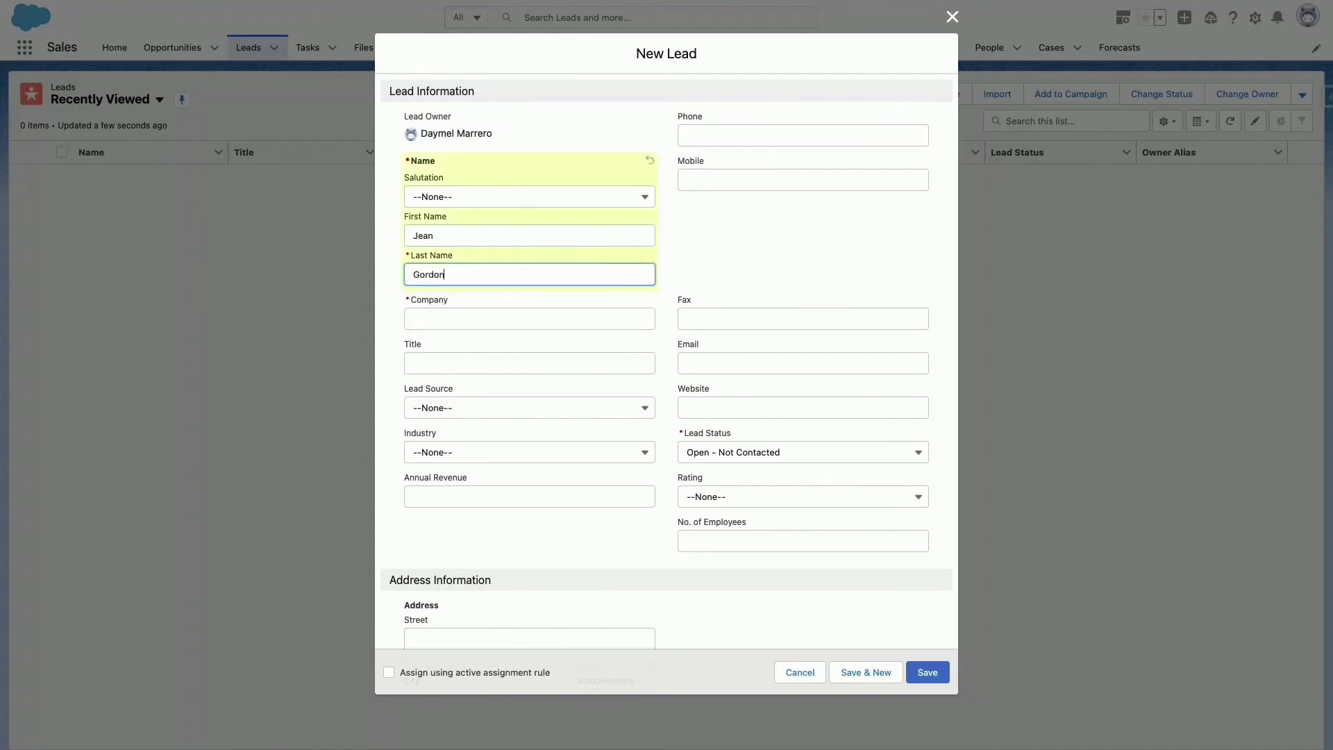
{"action": "key", "text": "Tab"}
{"action": "key", "text": "Tab"}
{"action": "type", "text": "Bank"}
{"action": "left_click", "coordinate": [491, 452]}
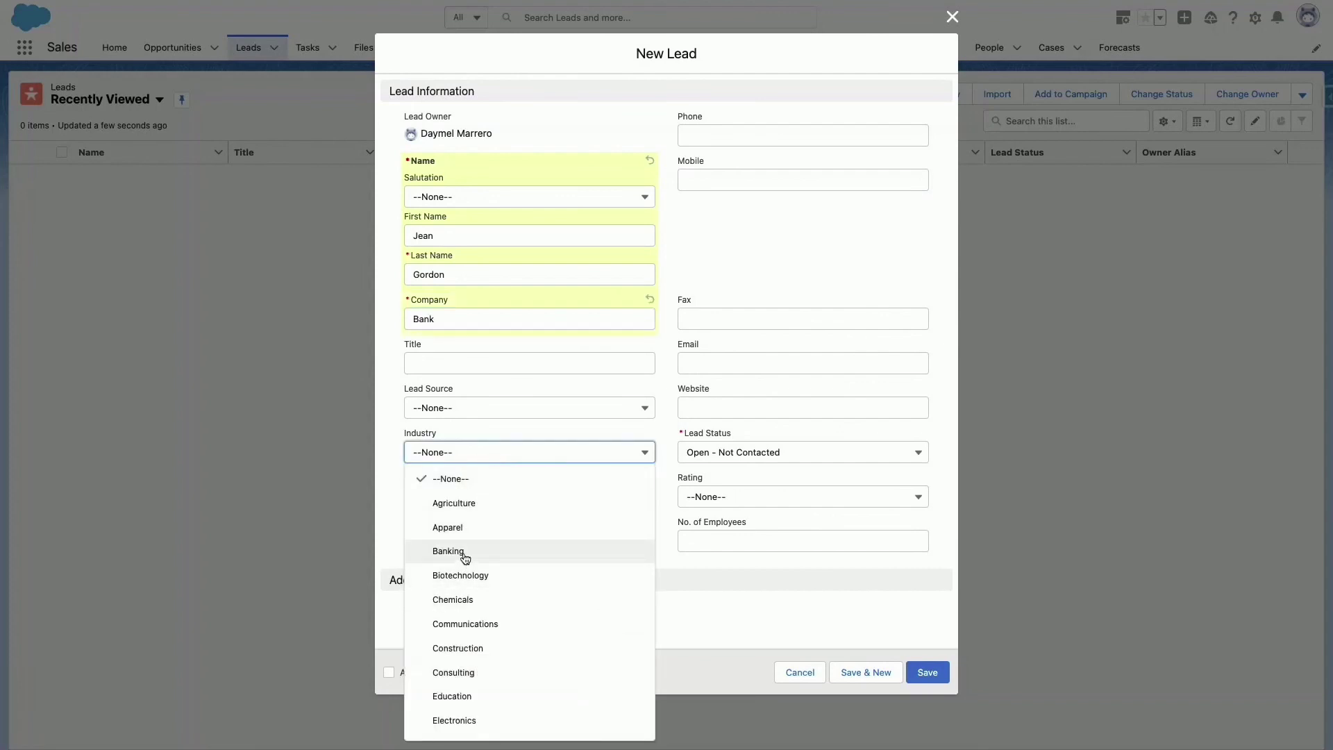
{"action": "left_click", "coordinate": [465, 552]}
{"action": "left_click", "coordinate": [389, 672]}
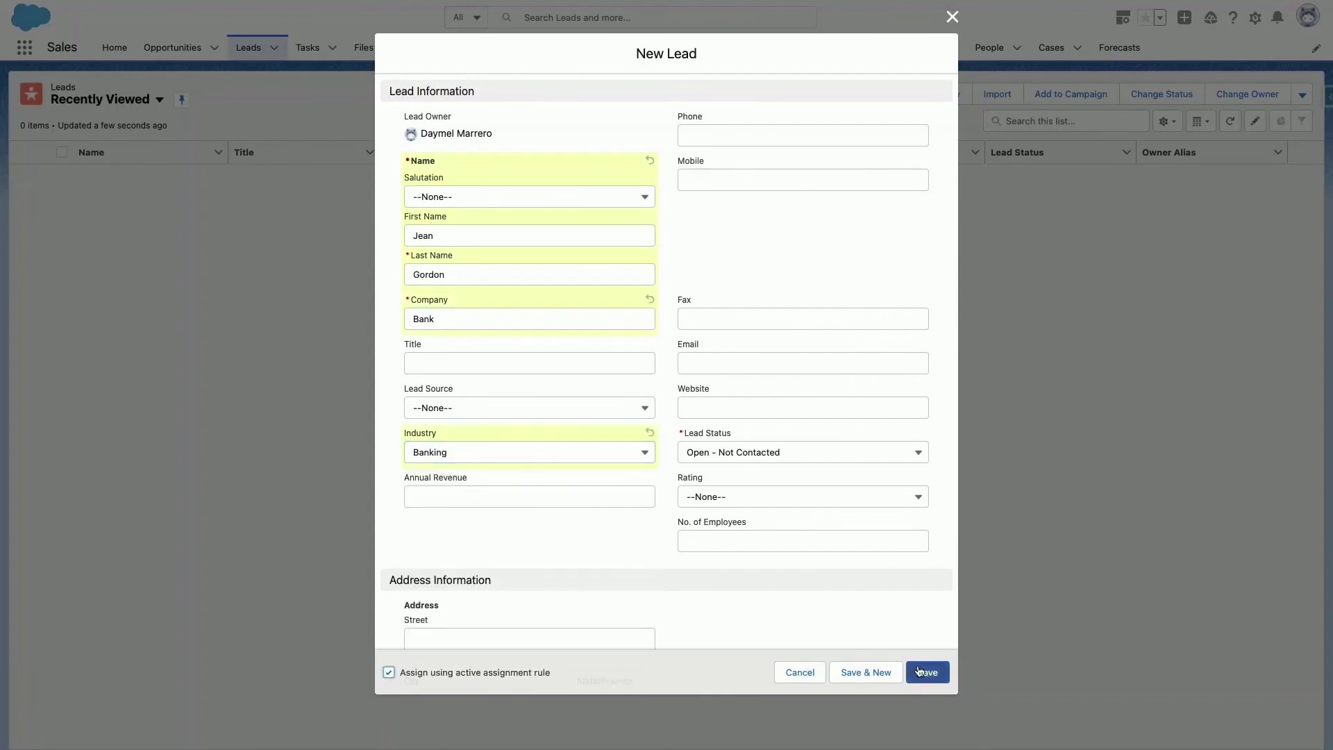
{"action": "left_click", "coordinate": [926, 674]}
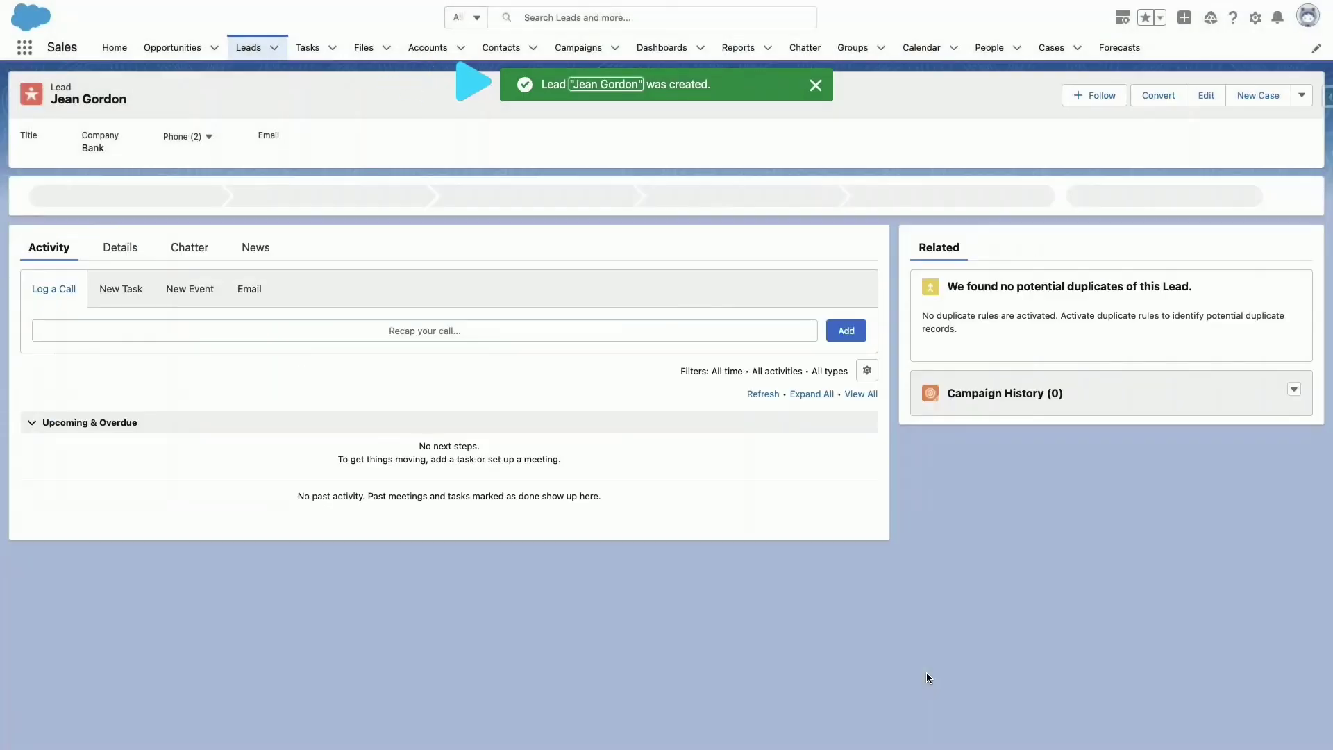
{"action": "left_click", "coordinate": [119, 250]}
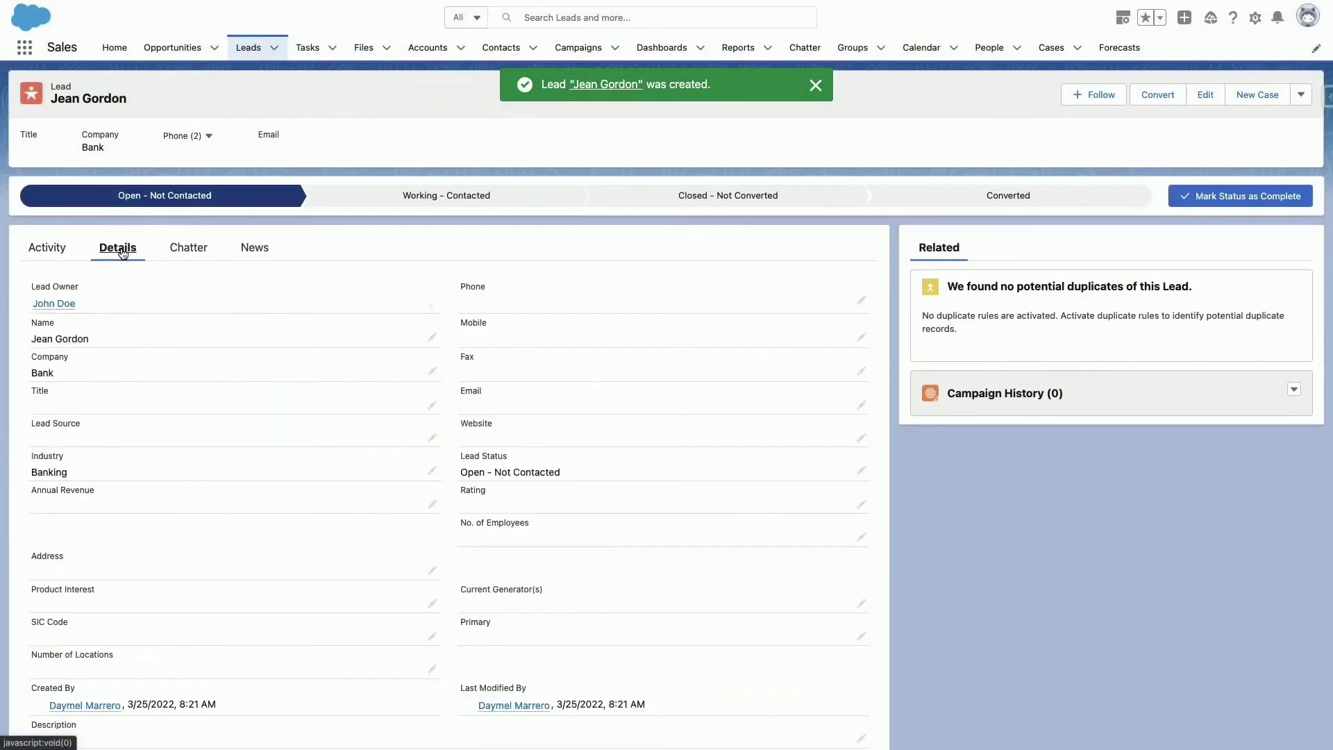